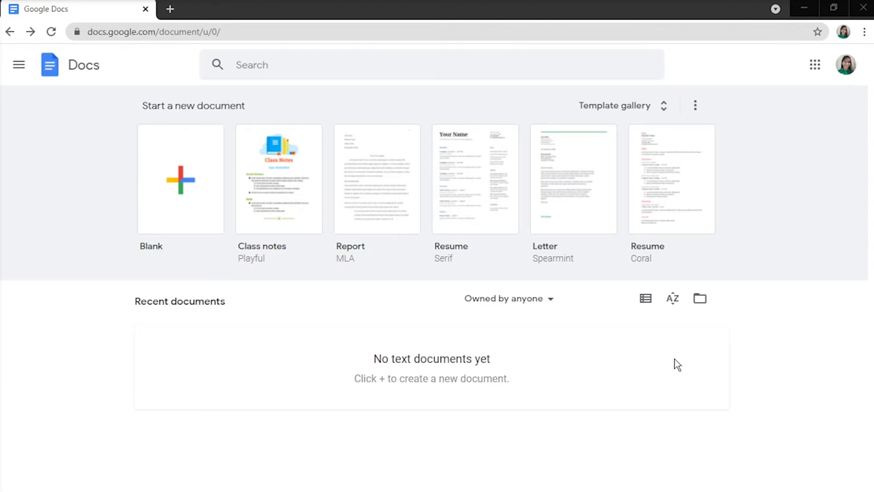
Step: Start a blank document with a centred 'Glossary' title and a new line beneath it
click(200, 198)
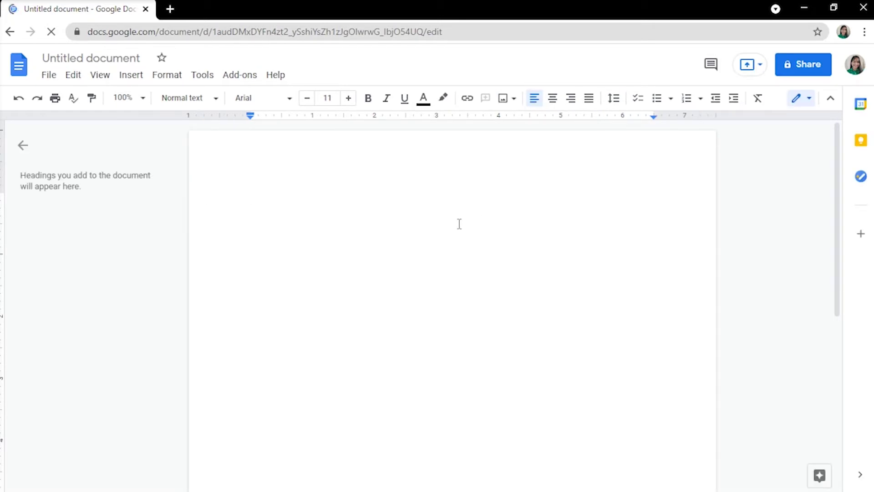
text(Glossary)
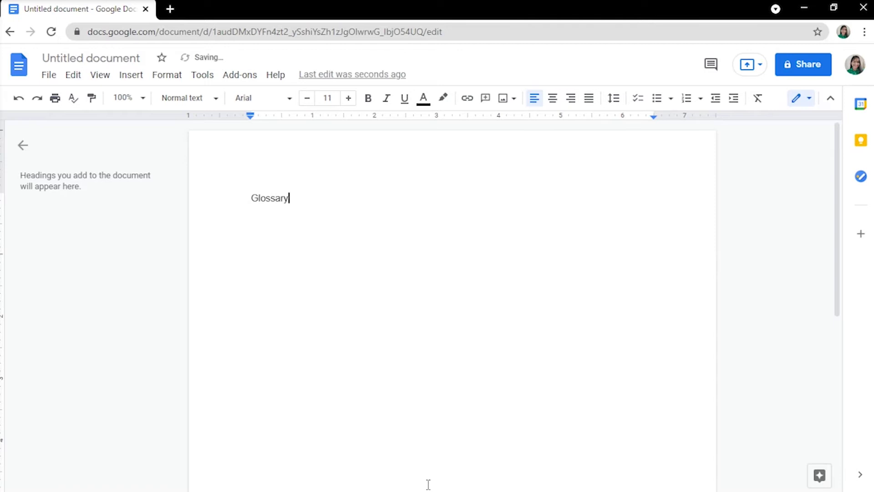
click(275, 198)
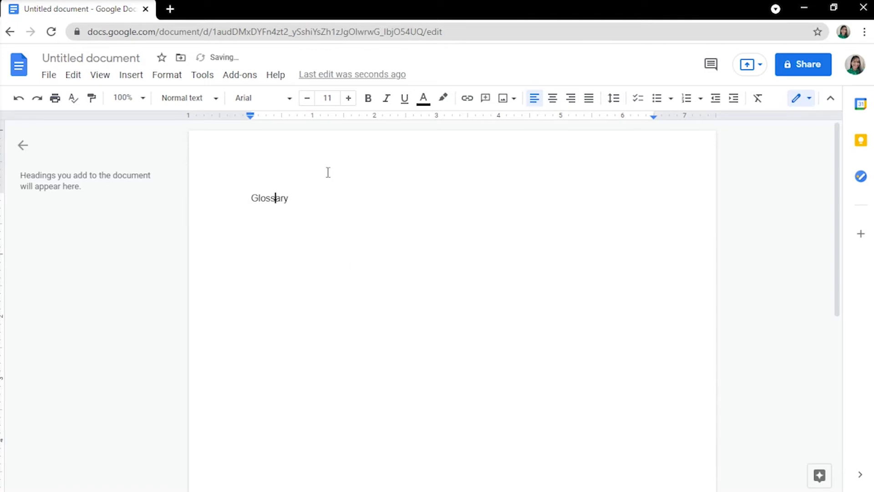
click(554, 99)
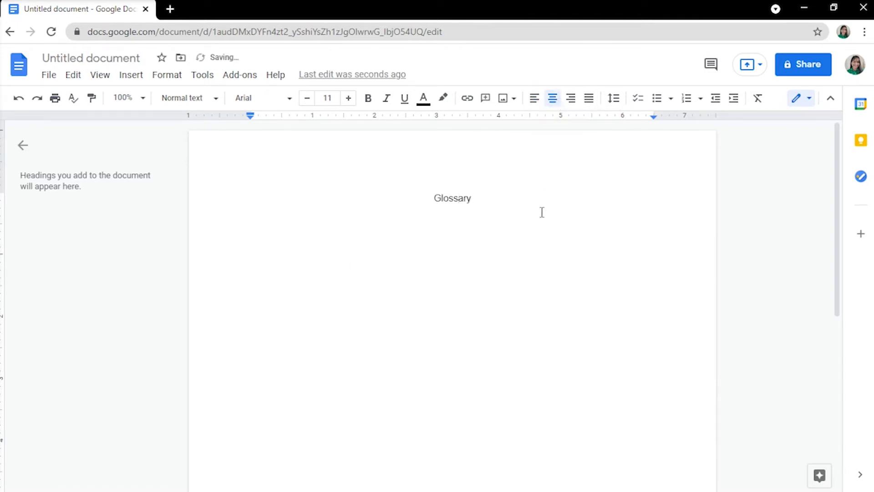
key(Return)
Step: Insert a 2 x 5 table below the Glossary title
click(131, 76)
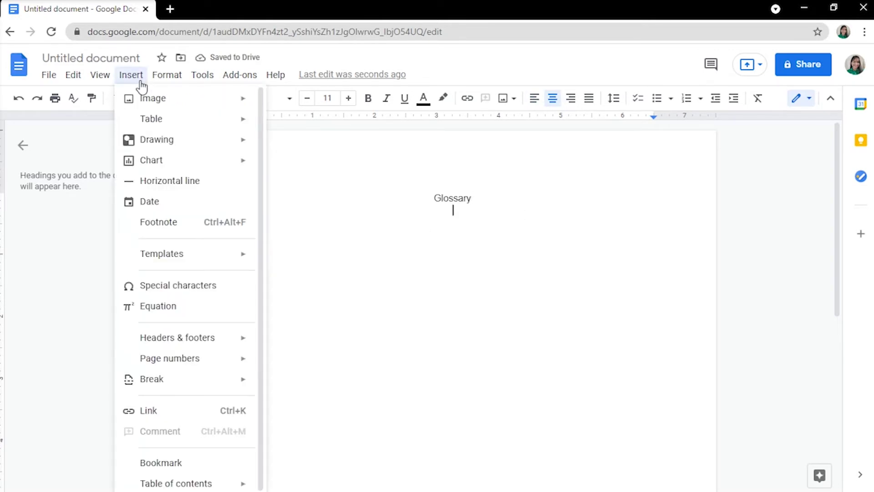
mouse_move(151, 119)
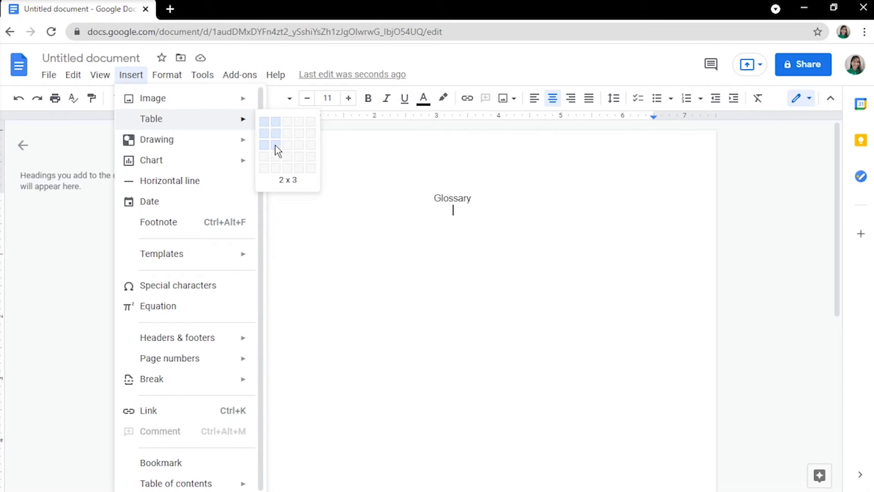
click(277, 172)
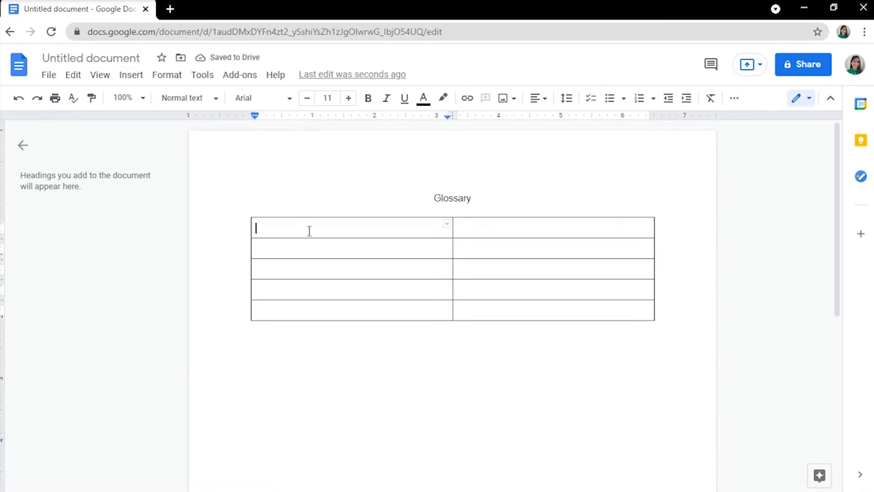
text(Term)
Step: Fill the header row with 'Term' and 'Definition'
key(Tab)
text(Definition)
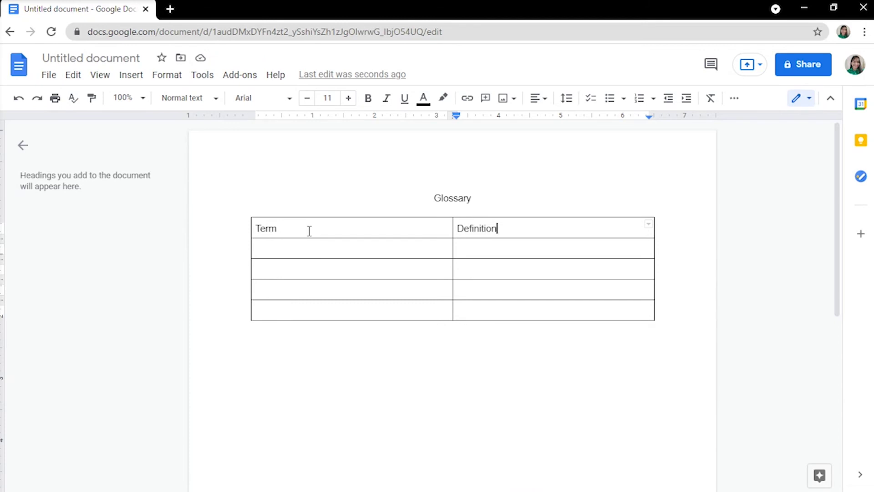
Step: Enter the terms CPU, Disk Drive, Keyboard and Monitor down the first column
click(301, 249)
text(CPU)
click(478, 245)
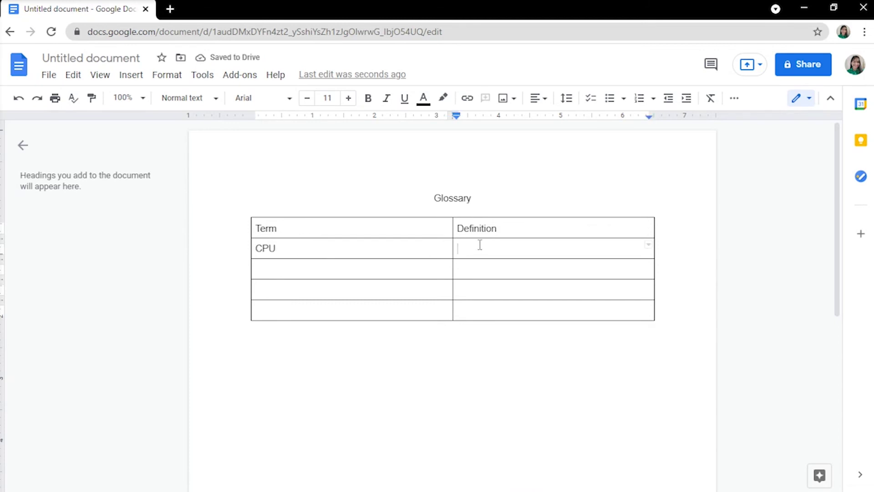
click(387, 266)
text(Disk Drive)
click(312, 293)
text(Keyboard)
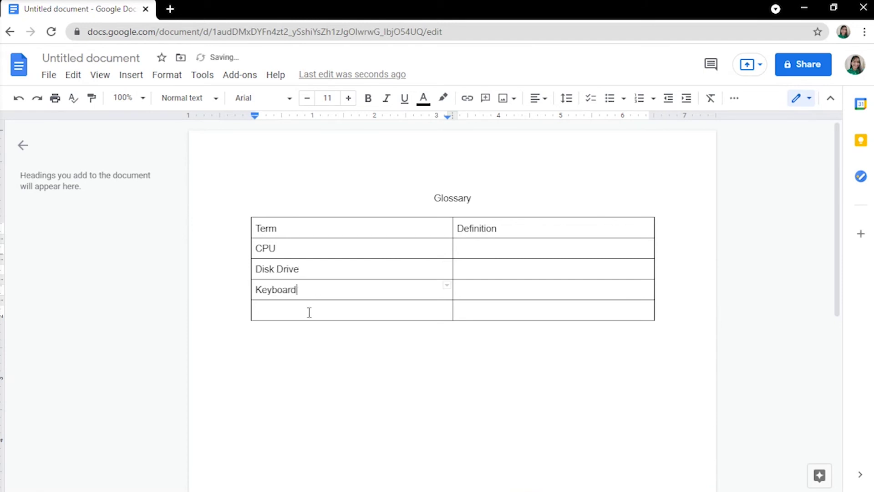
click(309, 312)
text(Monitor)
click(484, 250)
text(Central Processing Unit; the brain of the computer)
Step: Enter the matching definition beside each of the four terms
click(488, 281)
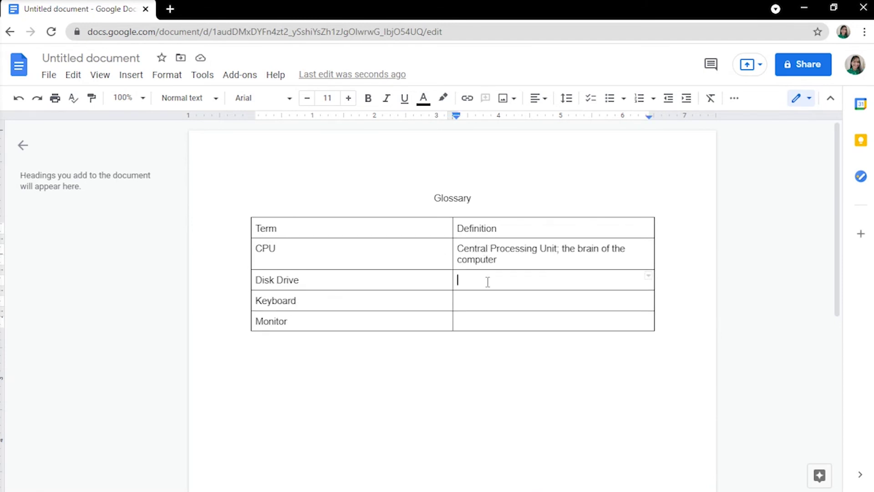
text(A peripheral device that reads/or writes information on a disk)
click(487, 301)
text(A peripheral device used to input data by pressing keys.)
click(492, 333)
text(A device that is used to display information visually)
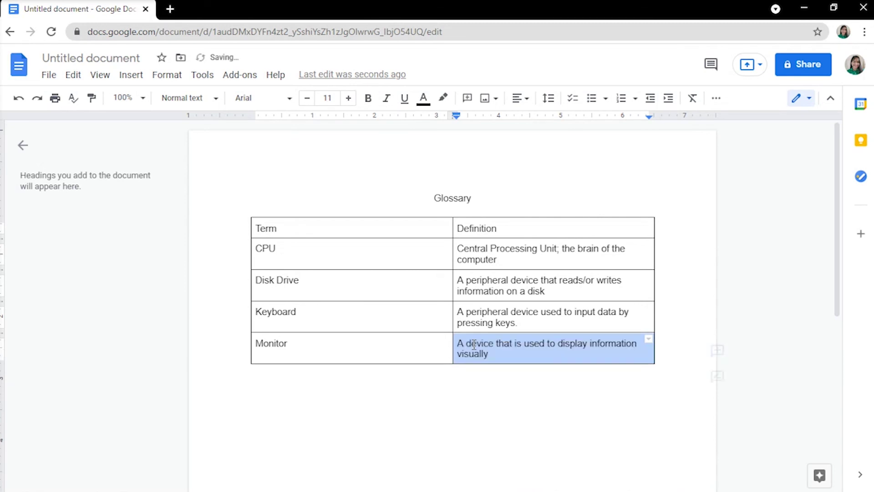
click(493, 361)
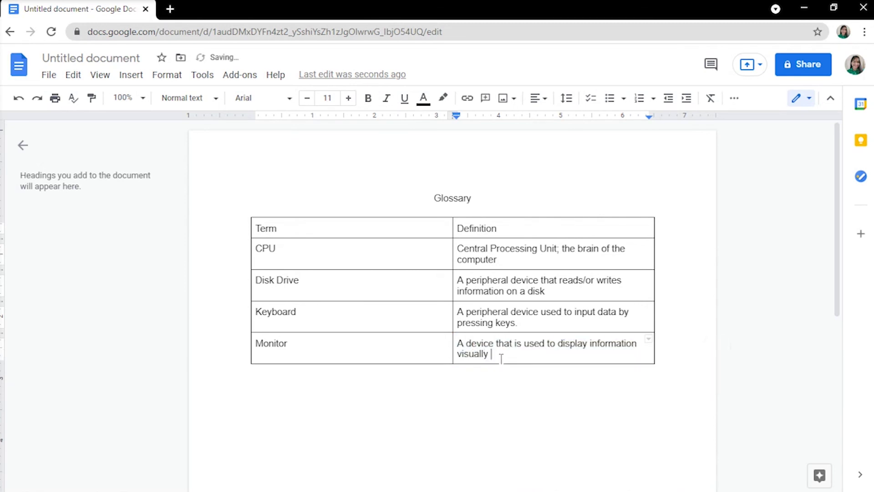